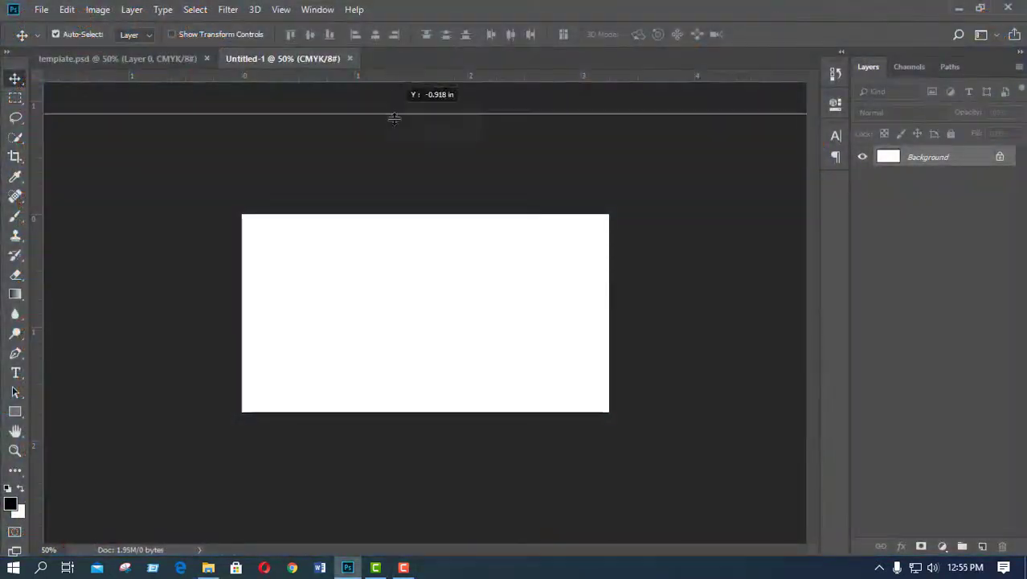
# Place guides along the card's top, bottom, left and right edges.
pyautogui.moveTo(394, 119); pyautogui.dragTo(394, 214)
pyautogui.moveTo(467, 81); pyautogui.dragTo(483, 411)
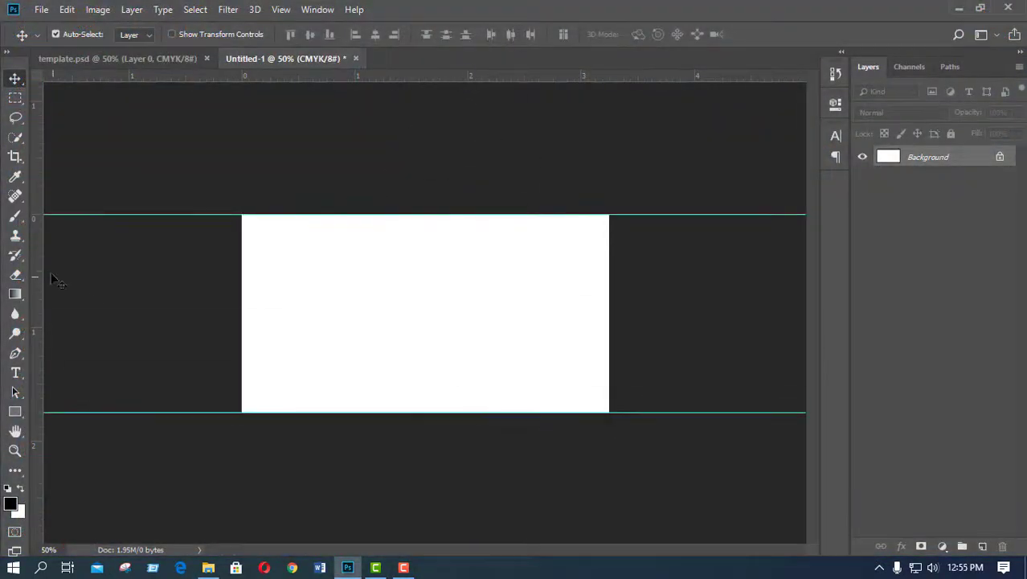
pyautogui.moveTo(32, 277); pyautogui.dragTo(243, 281)
pyautogui.moveTo(33, 305)
pyautogui.mouseDown()
pyautogui.moveTo(534, 323)
pyautogui.moveTo(610, 321)
pyautogui.moveTo(623, 294)
pyautogui.mouseUp()
# Enlarge the canvas by a relative 0.25 inch with Canvas Size.
pyautogui.click(97, 9)
pyautogui.click(126, 135)
pyautogui.write('0.25')
pyautogui.press('Tab')
pyautogui.write('0.25')
pyautogui.press('Return')
pyautogui.click(97, 9)
pyautogui.click(131, 137)
# Show the template labelled Bleed 3.75 x 2.25, Printing 3.50 x 2.00, Safe 3.25 x 1.75.
pyautogui.press('Return')
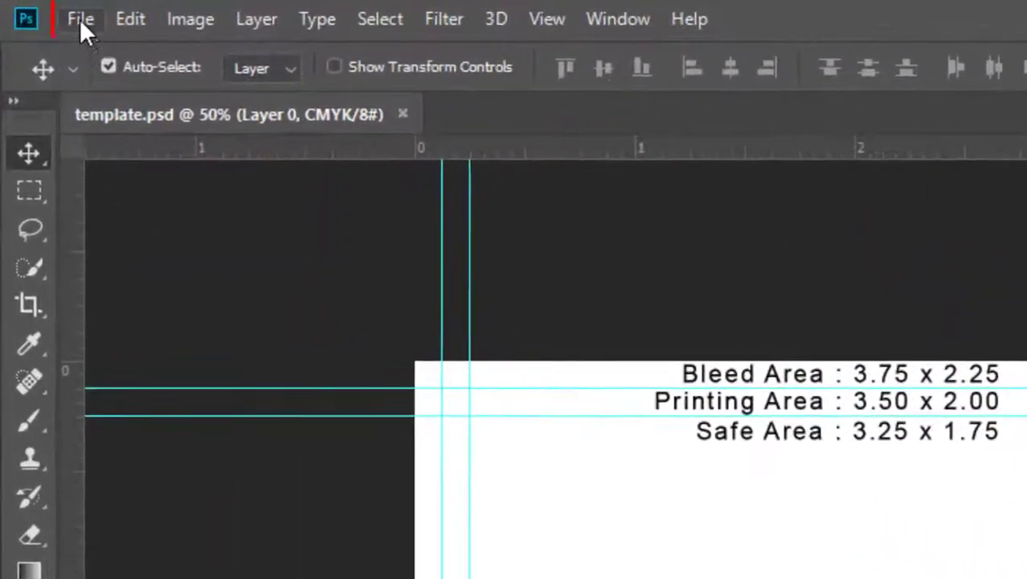
# Create a new 3.25 × 1.75 inch document at 300 pixels/inch in CMYK Color.
pyautogui.click(41, 9)
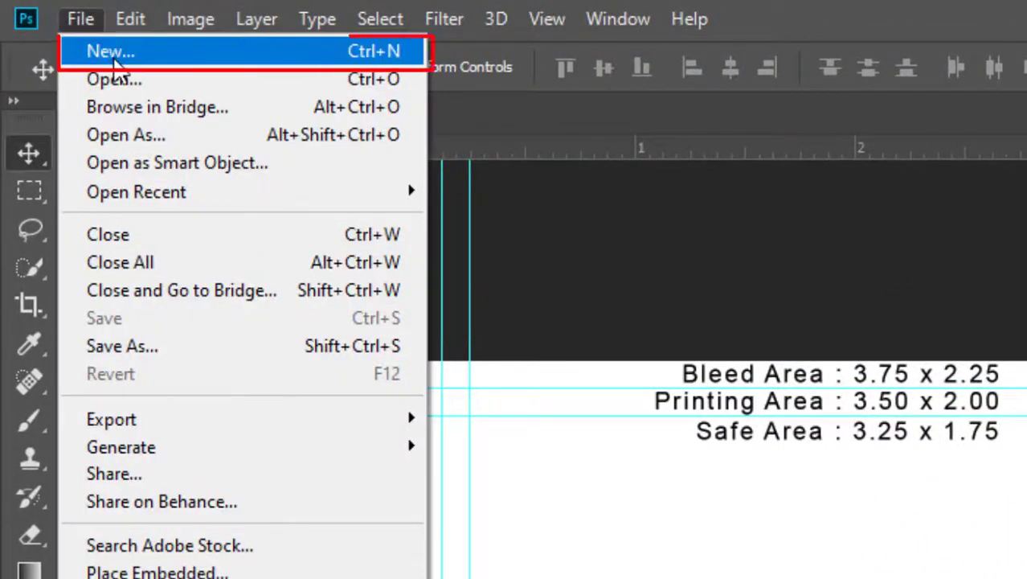
pyautogui.click(105, 53)
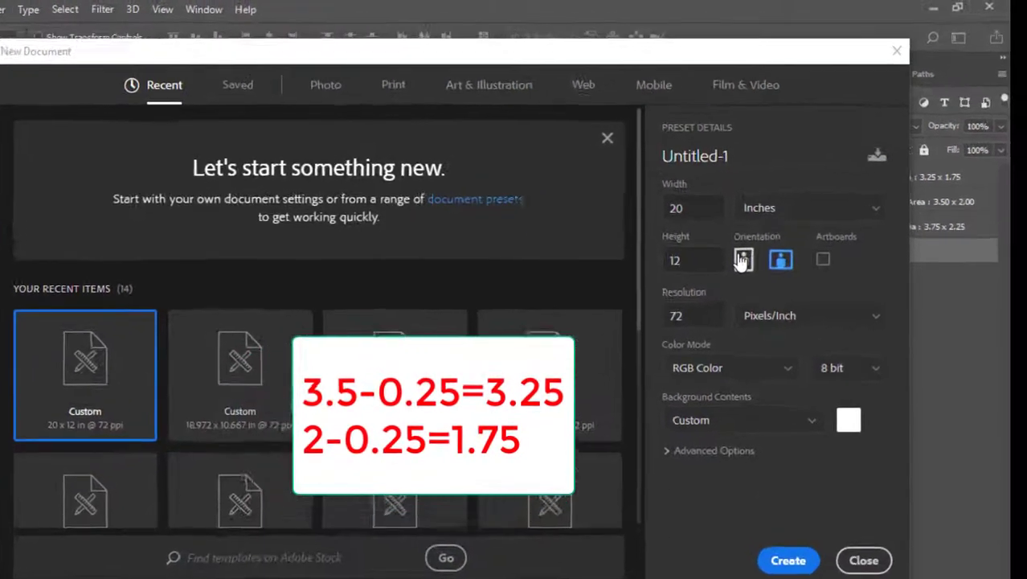
pyautogui.doubleClick(743, 182)
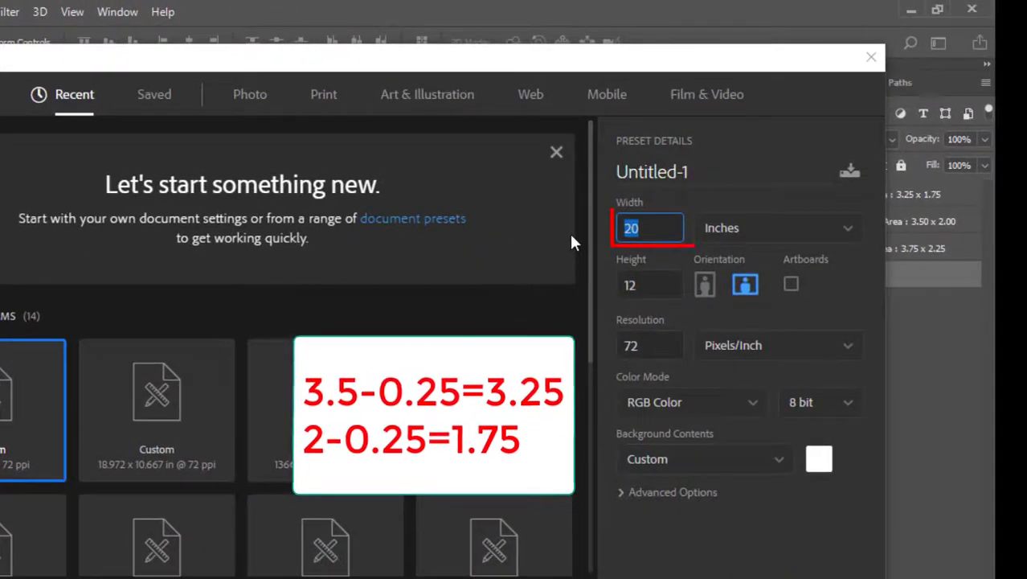
pyautogui.write('3.25')
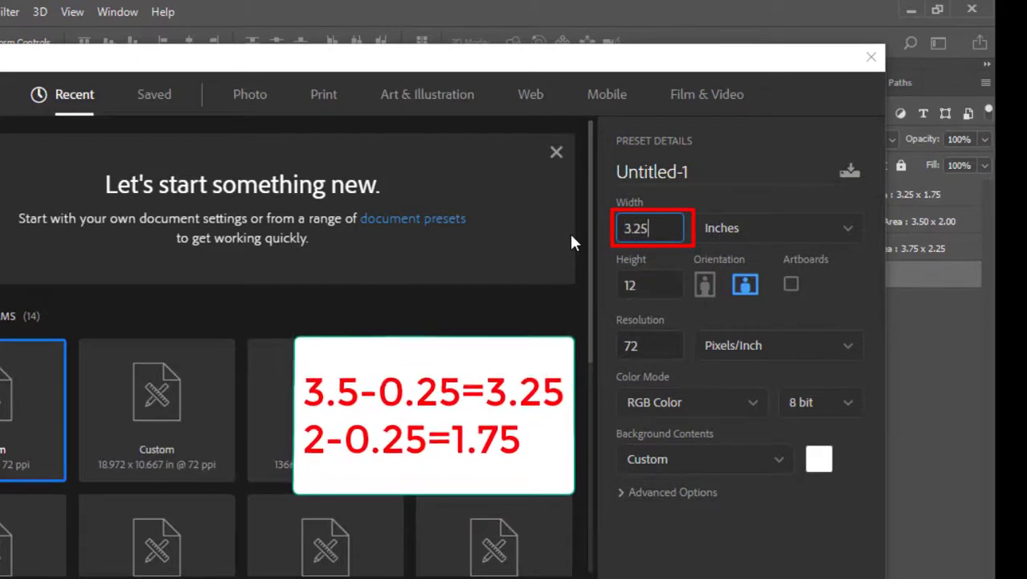
pyautogui.press('Tab')
pyautogui.write('1')
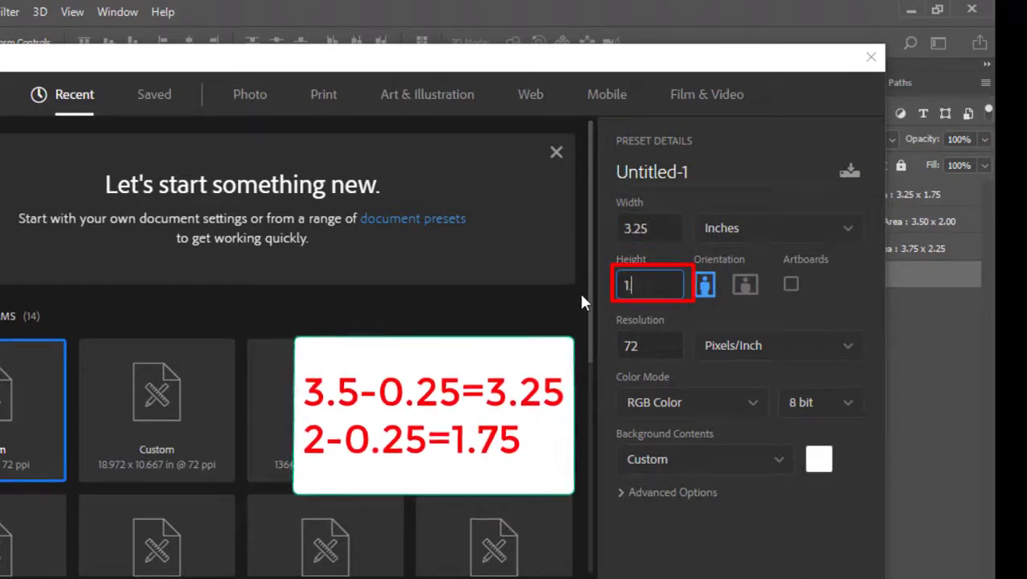
pyautogui.write('.75')
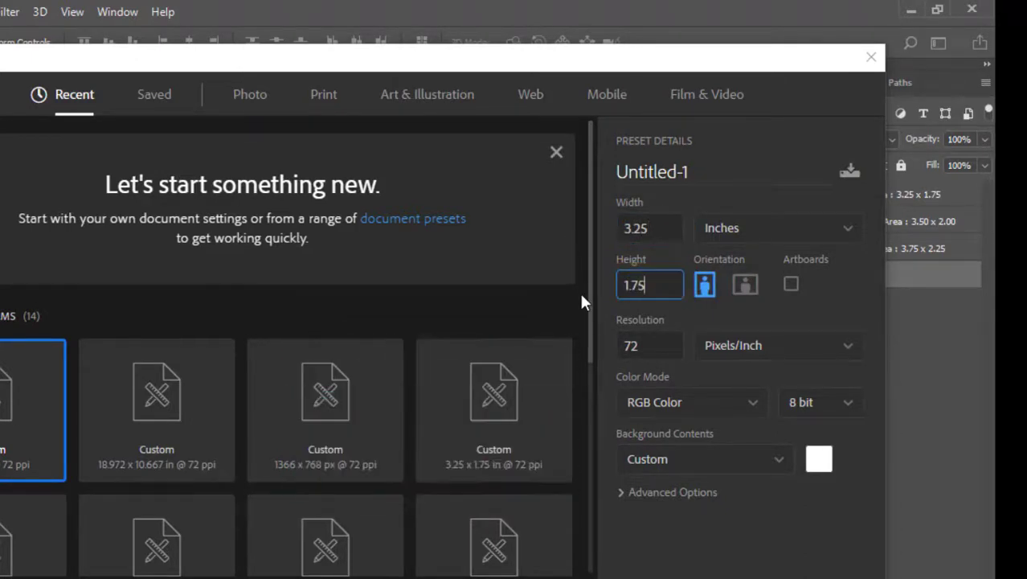
pyautogui.click(831, 235)
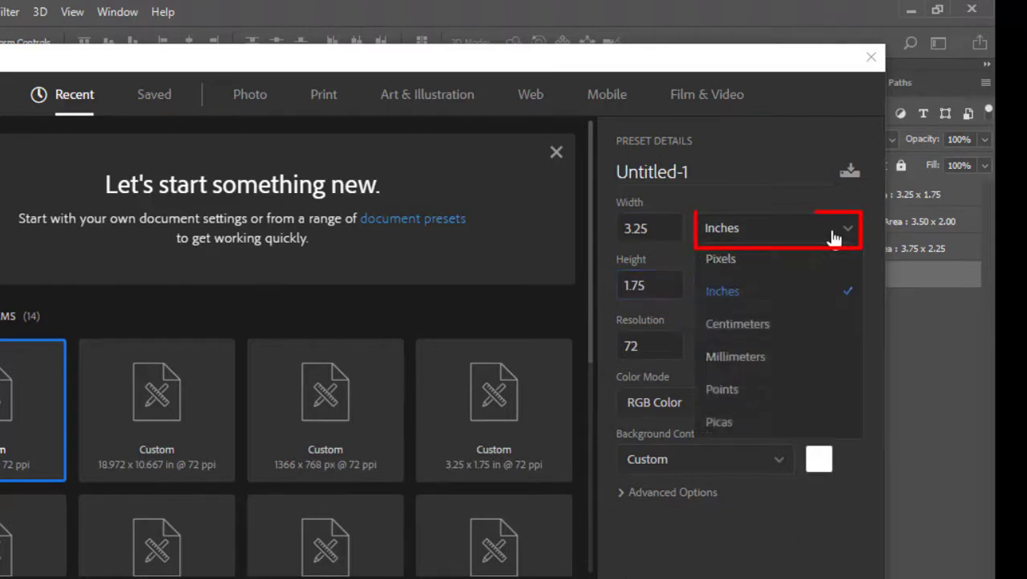
pyautogui.click(764, 294)
pyautogui.click(650, 345)
pyautogui.write('300')
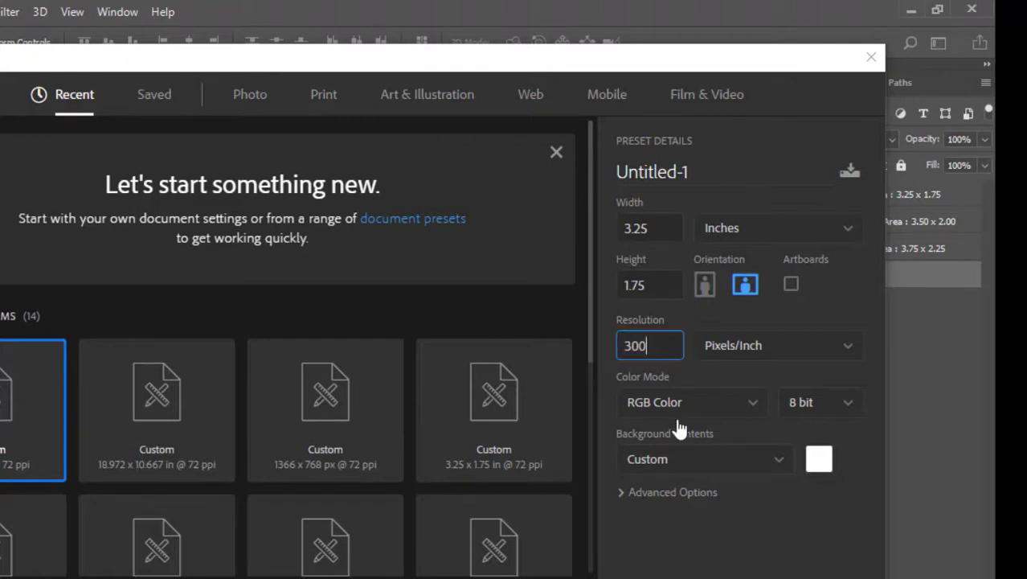
pyautogui.click(723, 418)
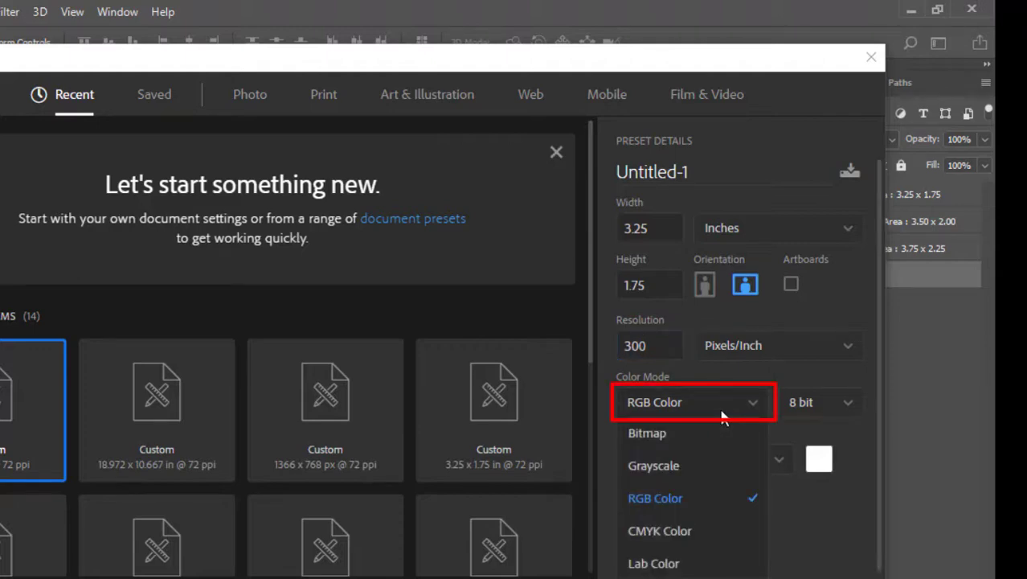
pyautogui.click(715, 535)
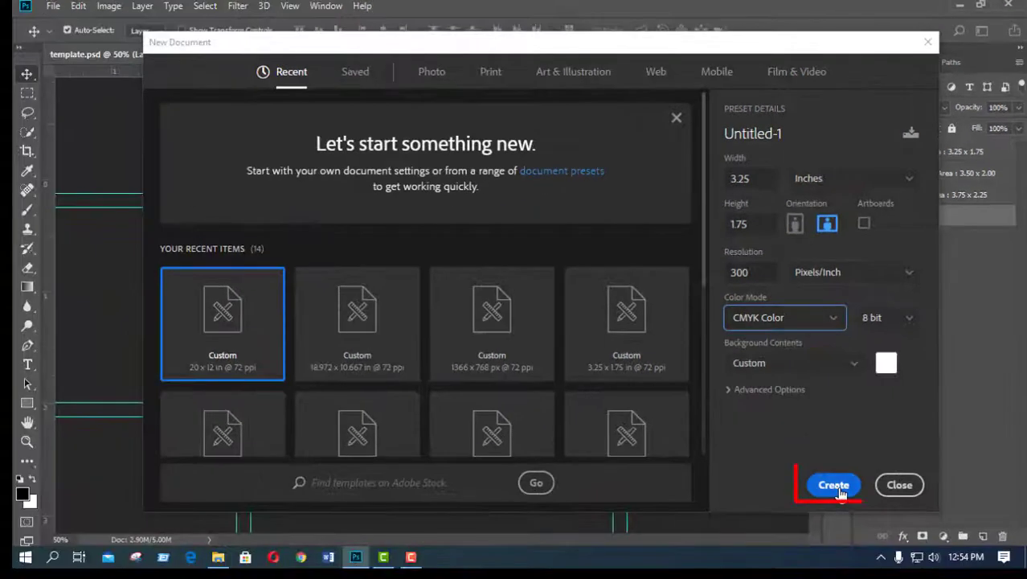
pyautogui.click(835, 486)
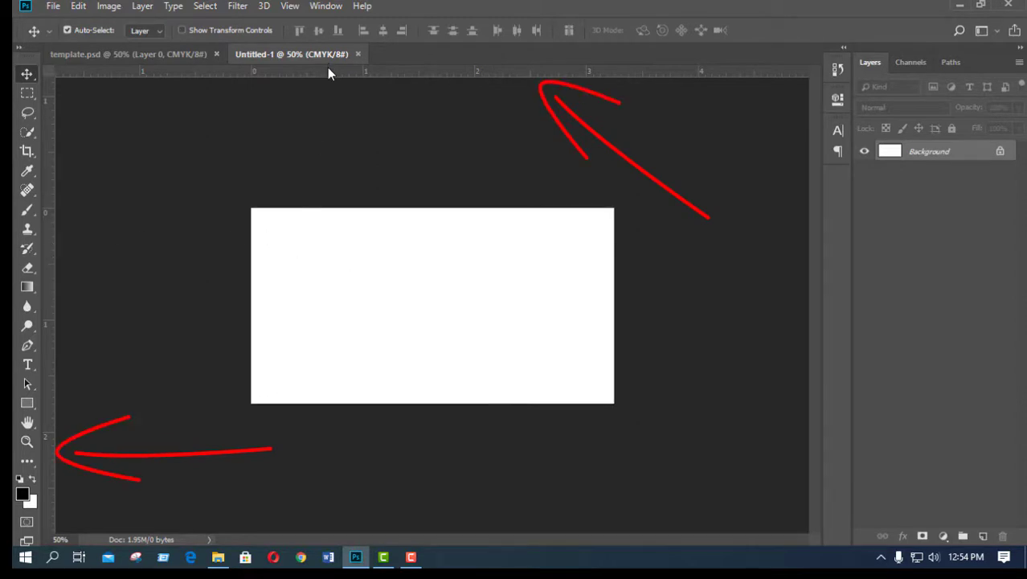
pyautogui.click(289, 7)
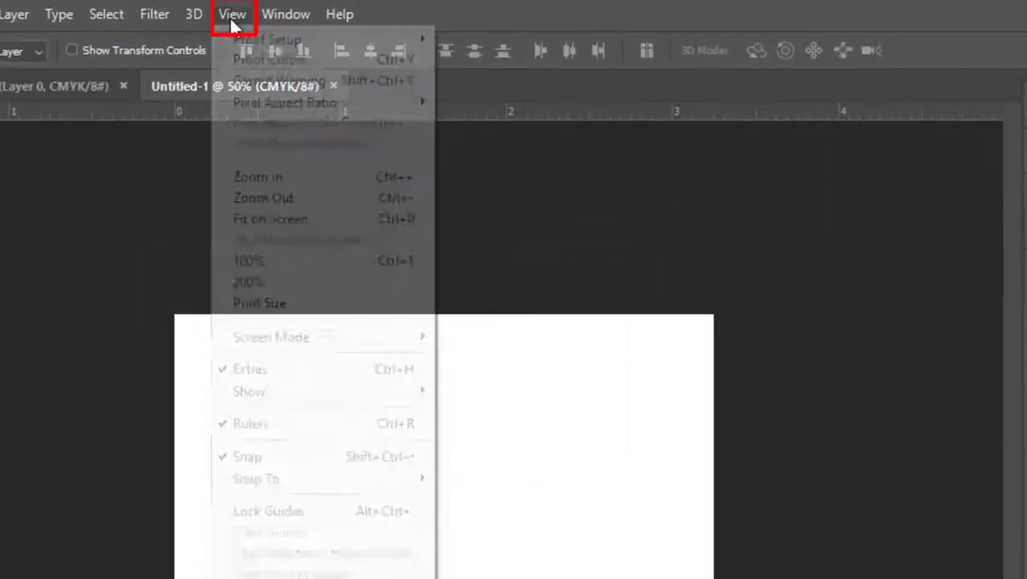
pyautogui.click(341, 423)
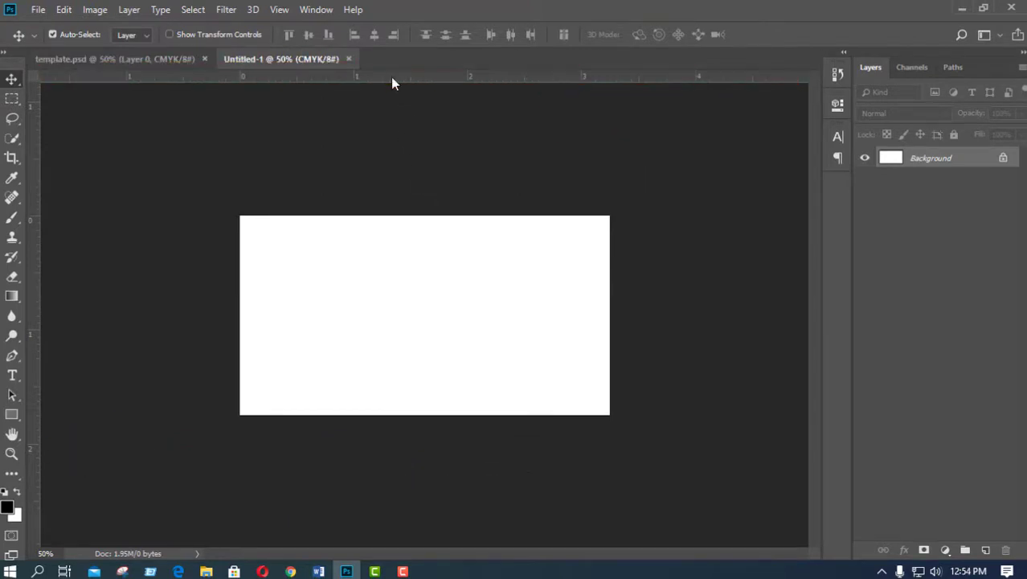
# Place guides on the top, bottom, left and right edges of the 3.25 × 1.75 inch card.
pyautogui.moveTo(393, 78); pyautogui.dragTo(393, 217)
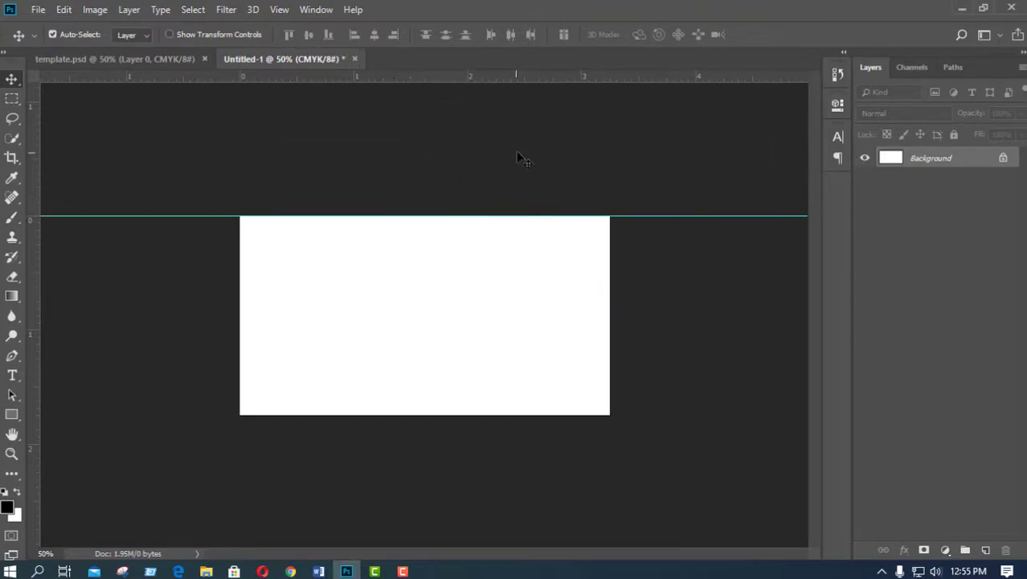
pyautogui.moveTo(463, 81); pyautogui.dragTo(470, 414)
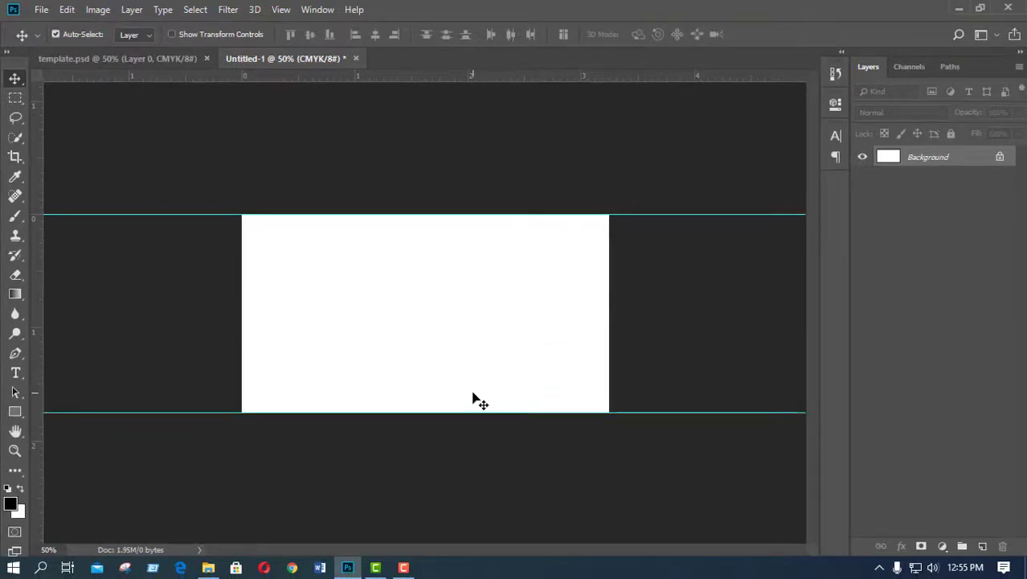
pyautogui.moveTo(37, 270); pyautogui.dragTo(242, 297)
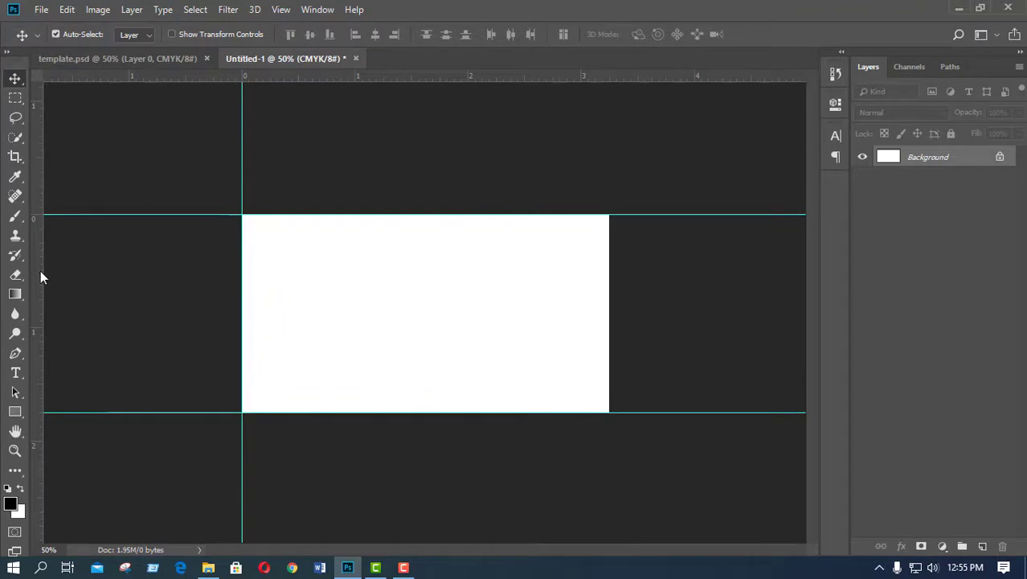
pyautogui.moveTo(37, 270); pyautogui.dragTo(609, 325)
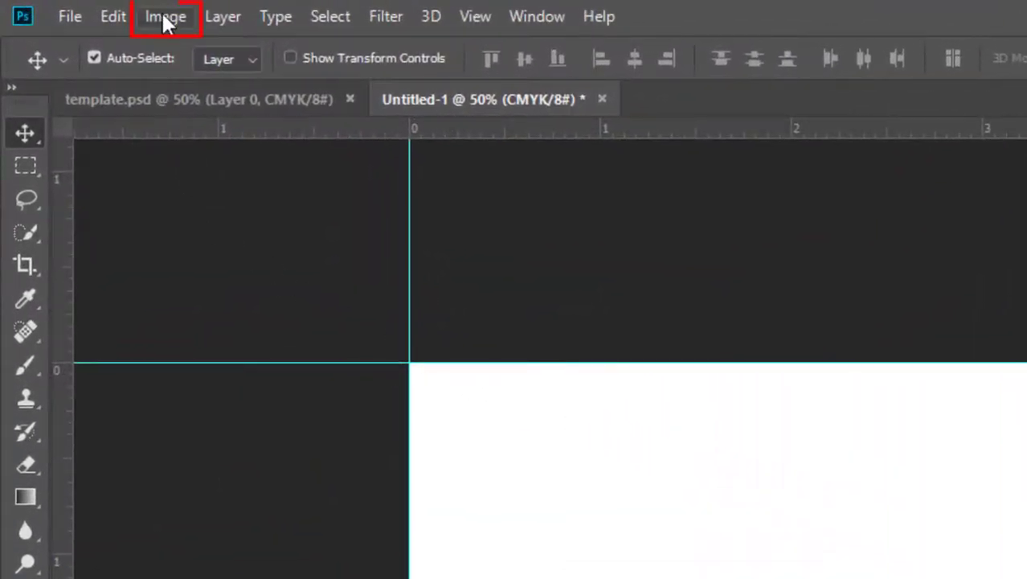
# Enlarge the canvas by a relative 0.25 inch to 3.5 × 2 inches and guide its new edges.
pyautogui.click(166, 19)
pyautogui.click(241, 228)
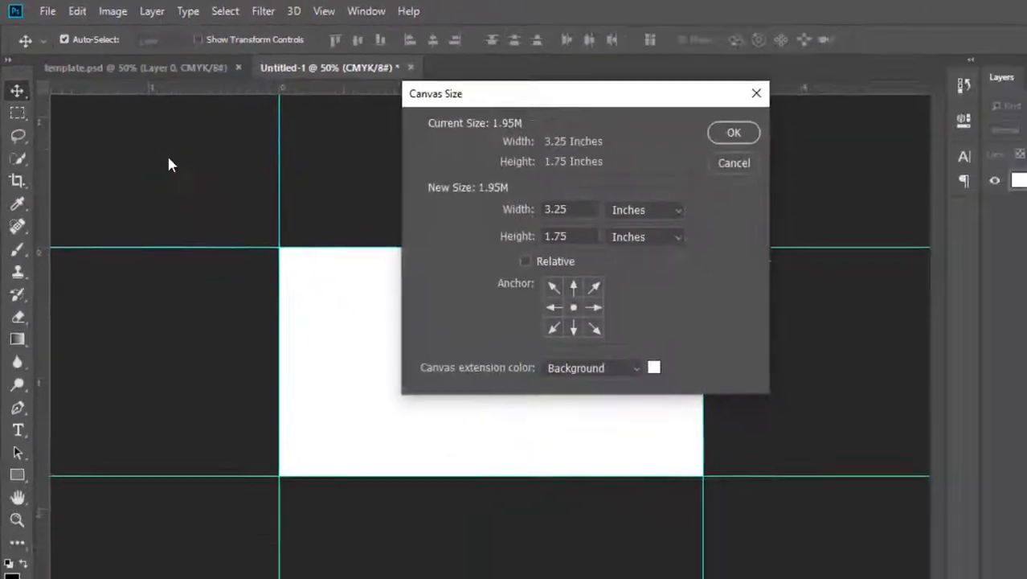
pyautogui.click(457, 227)
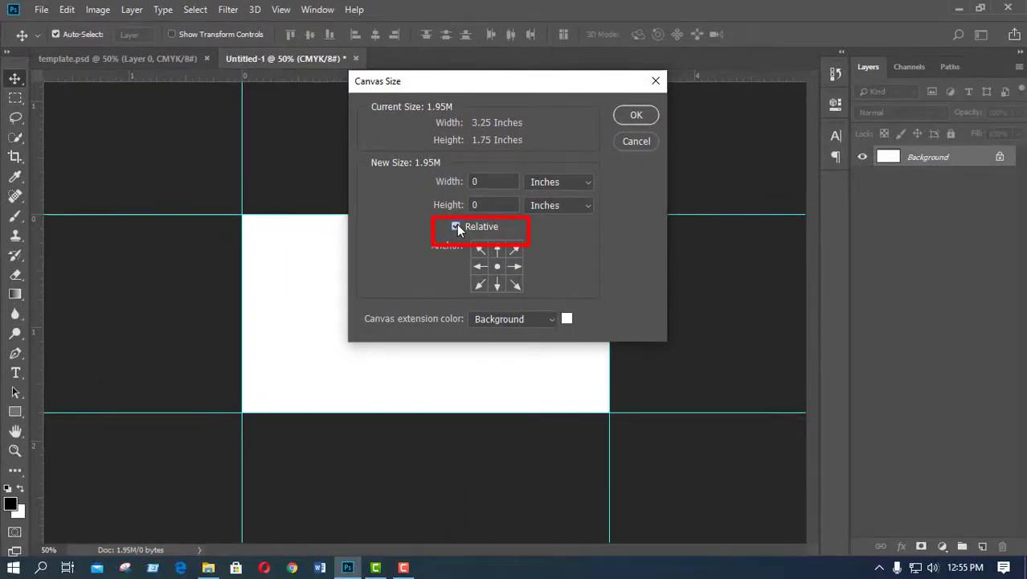
pyautogui.doubleClick(491, 182)
pyautogui.write('0.25')
pyautogui.click(498, 207)
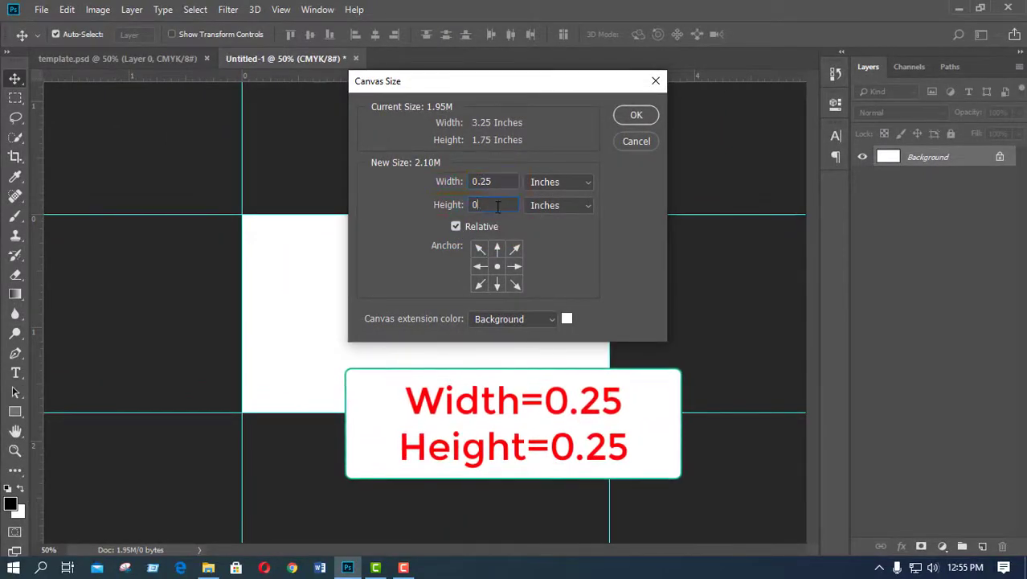
pyautogui.click(636, 115)
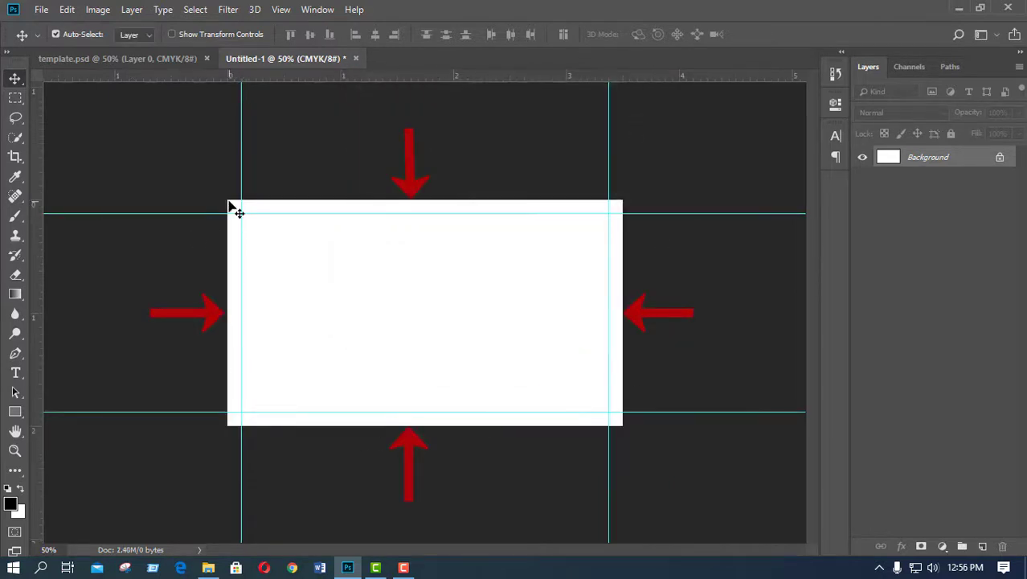
pyautogui.moveTo(470, 78); pyautogui.dragTo(466, 425)
pyautogui.moveTo(34, 277)
pyautogui.mouseDown()
pyautogui.moveTo(623, 277)
pyautogui.moveTo(220, 290)
pyautogui.mouseUp()
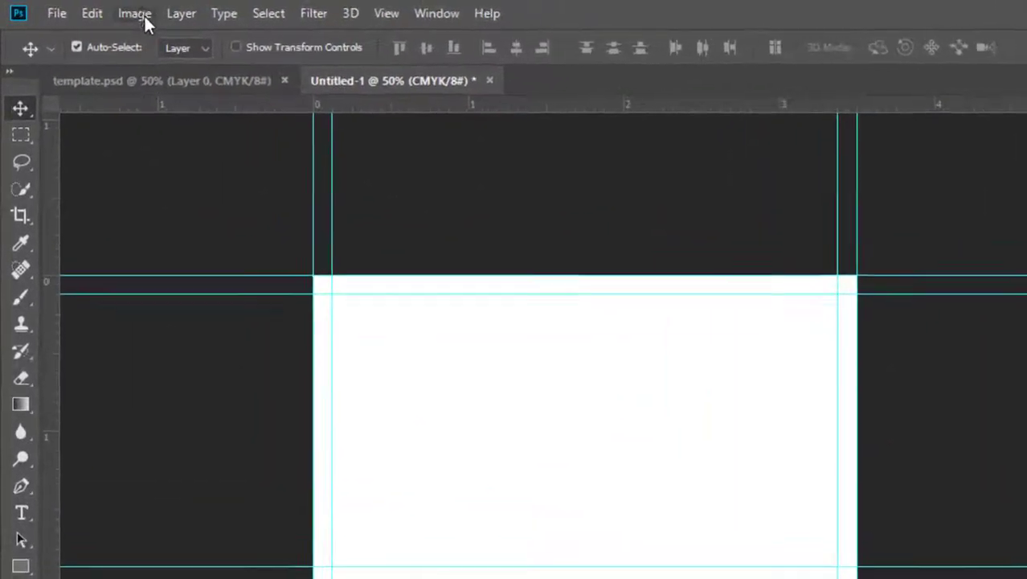
# Add another relative 0.25 inch to the canvas, making it 3.75 × 2.25 inches.
pyautogui.click(100, 9)
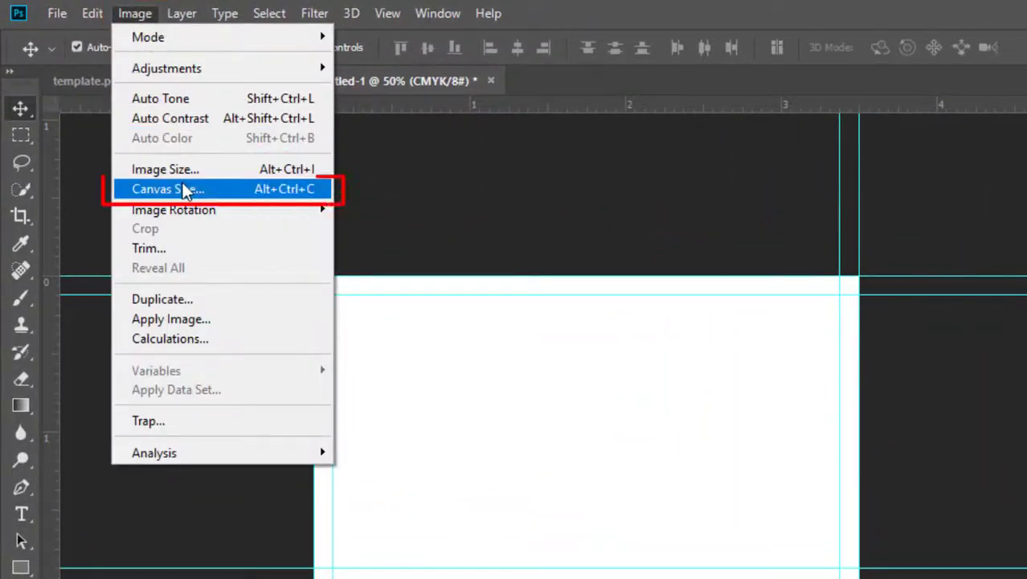
pyautogui.click(182, 188)
pyautogui.write('.2')
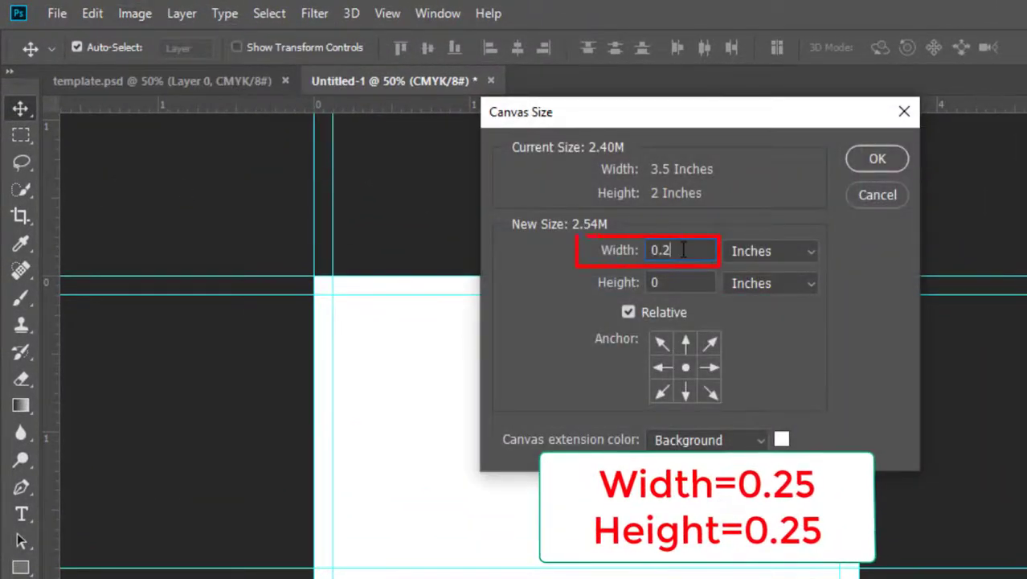
pyautogui.write('5')
pyautogui.click(699, 282)
pyautogui.write('.25')
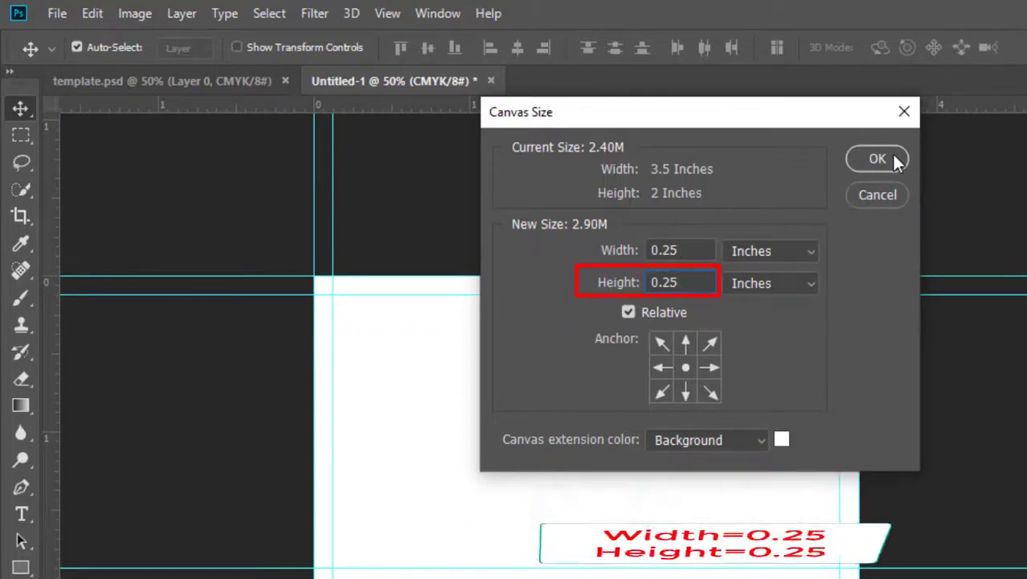
pyautogui.click(896, 160)
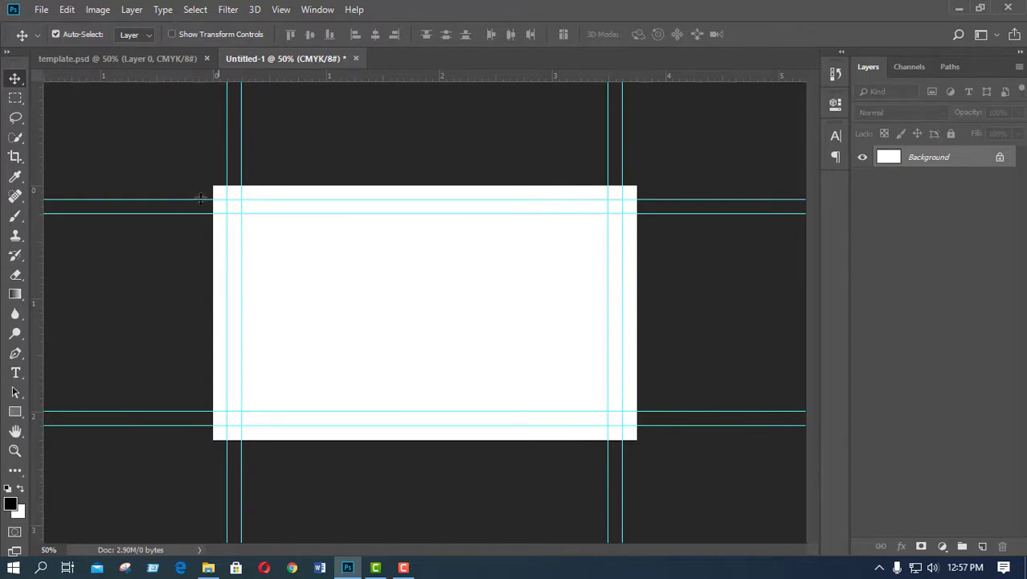
# Minimize Photoshop and refresh the Windows desktop.
pyautogui.click(959, 8)
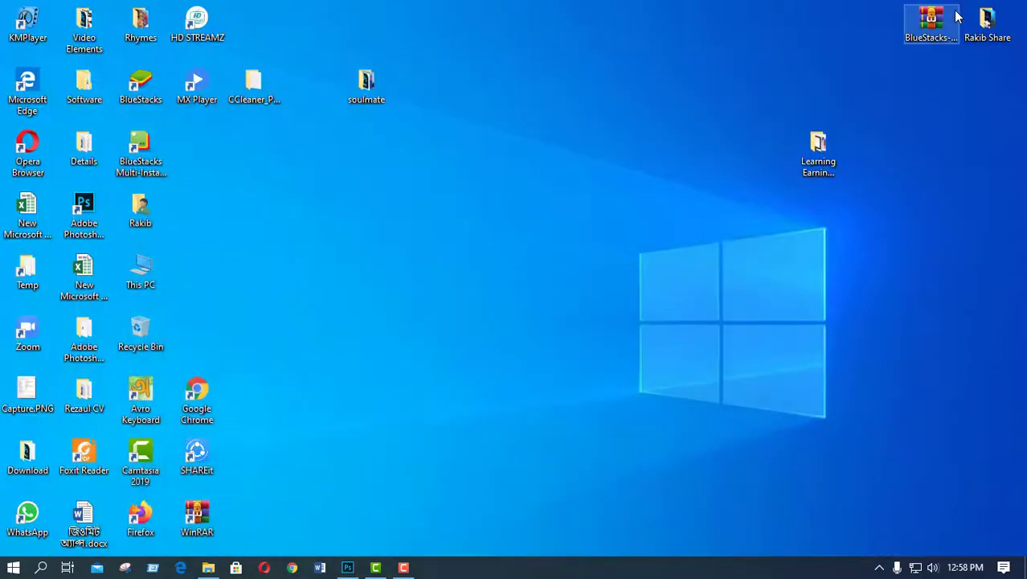
pyautogui.rightClick(379, 227)
pyautogui.click(441, 295)
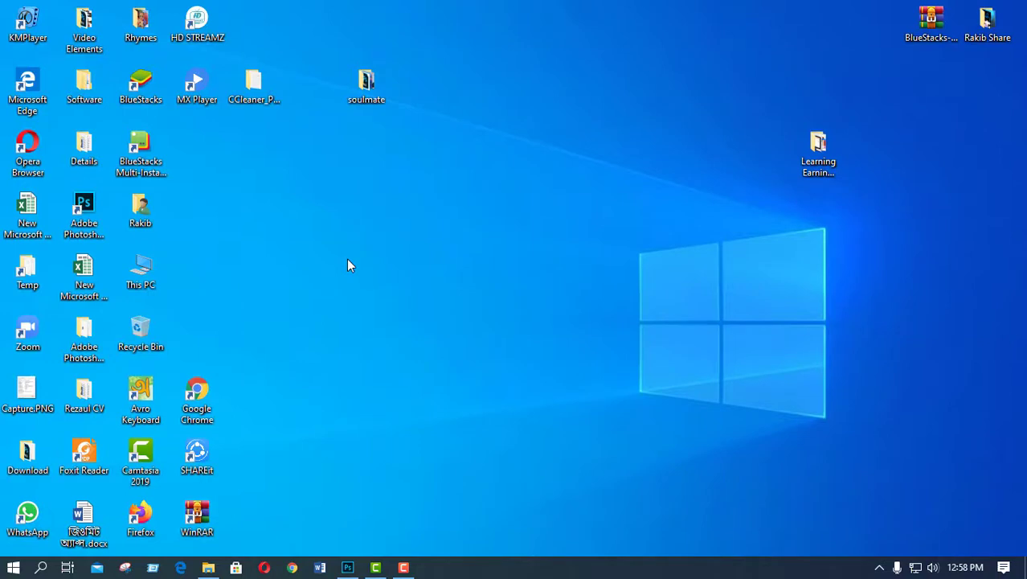